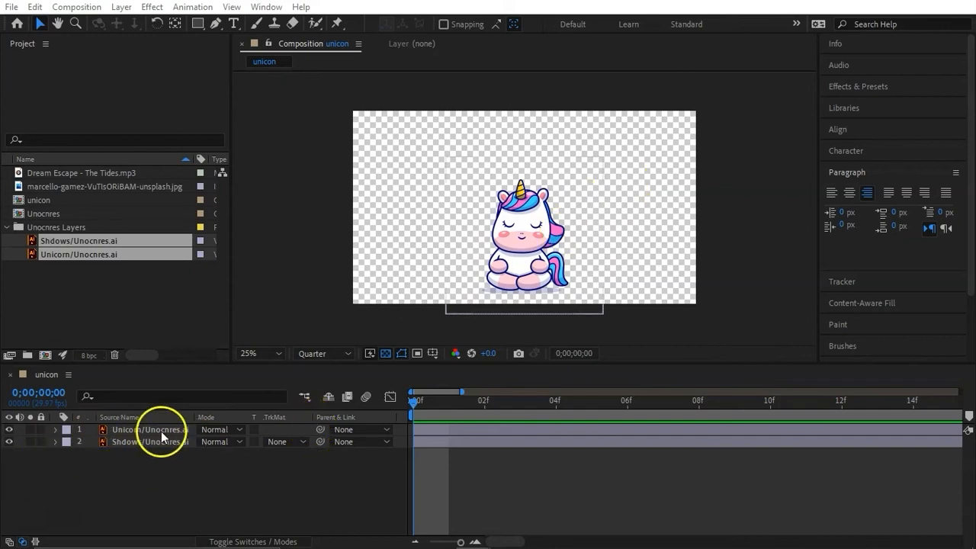
- Toggle the visibility of the unicorn and shadow layers off and on to check what each contains
left_click(10, 430)
left_click(10, 430)
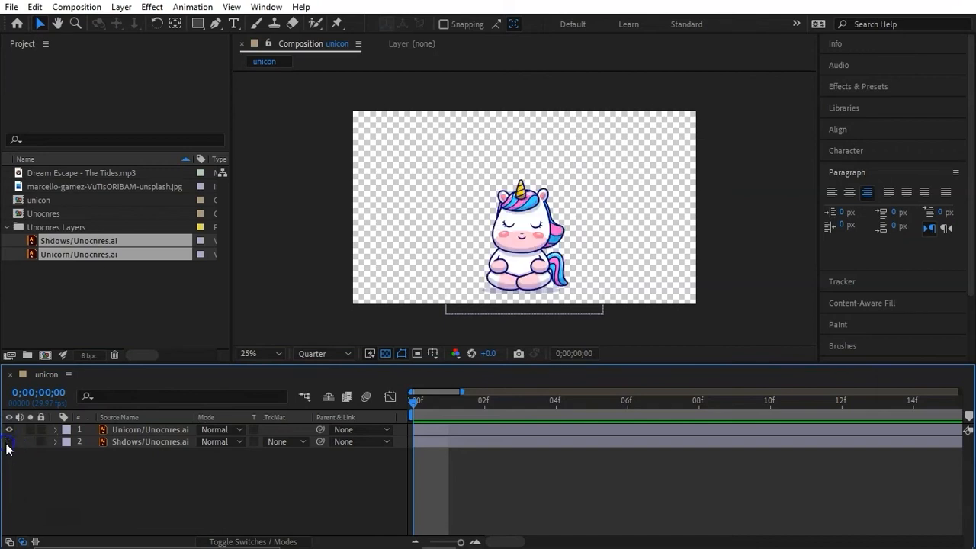
left_click(9, 442)
left_click(24, 450)
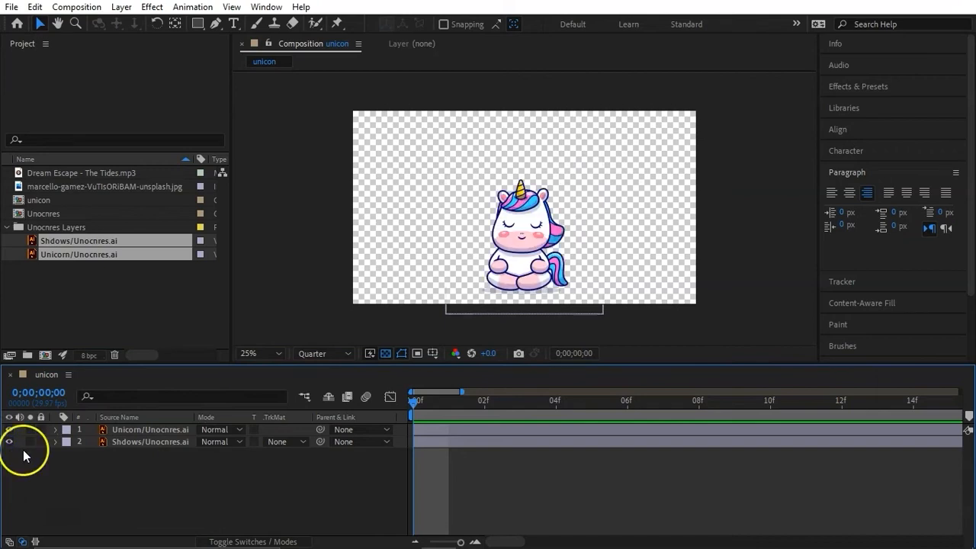
- Add the marcello-gamez-VuTIsORiBAM-unsplash.jpg image to the unicon composition as the topmost layer
left_click(64, 186)
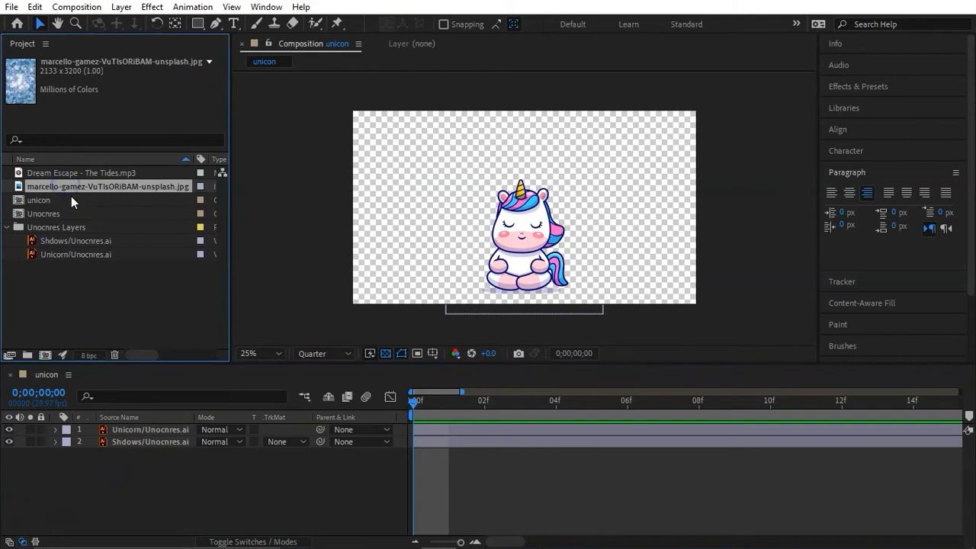
left_click(117, 188)
left_click_drag(119, 189, 162, 429)
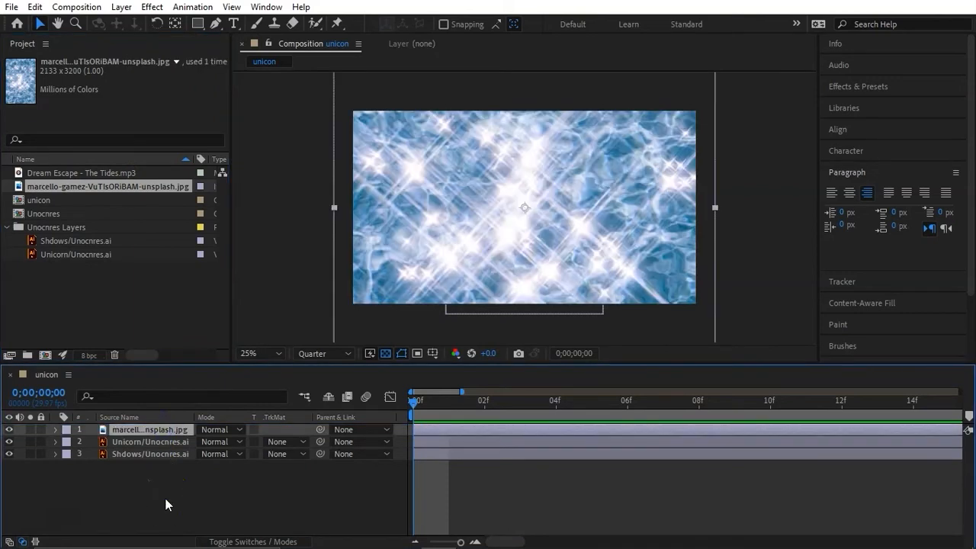
- Scale the water image layer down to 24% and place it at position 960, 737 over the unicorn
key("s")
left_click(152, 426)
left_click_drag(218, 442, 379, 431)
key("p")
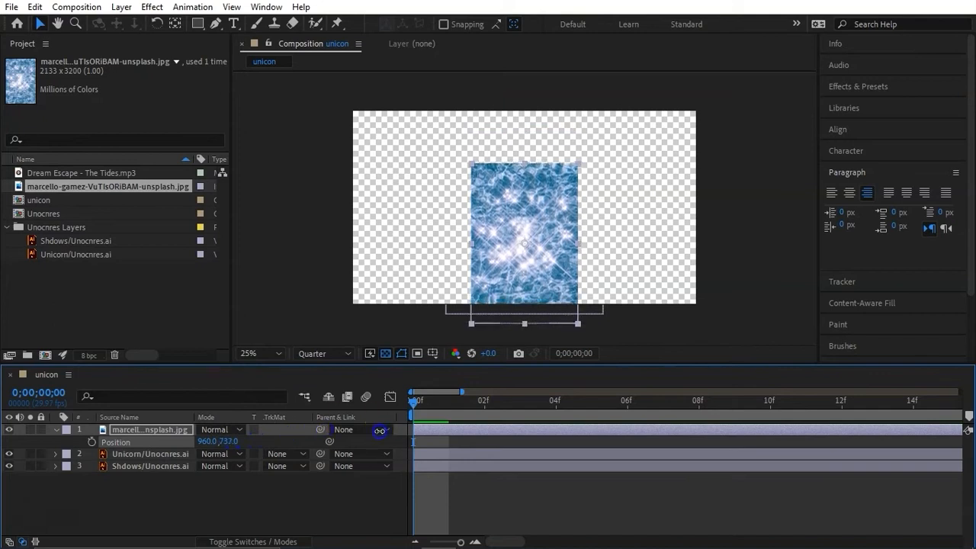
key("s")
mouse_move(218, 442)
left_mouse_down()
mouse_move(205, 442)
mouse_move(215, 442)
left_mouse_up()
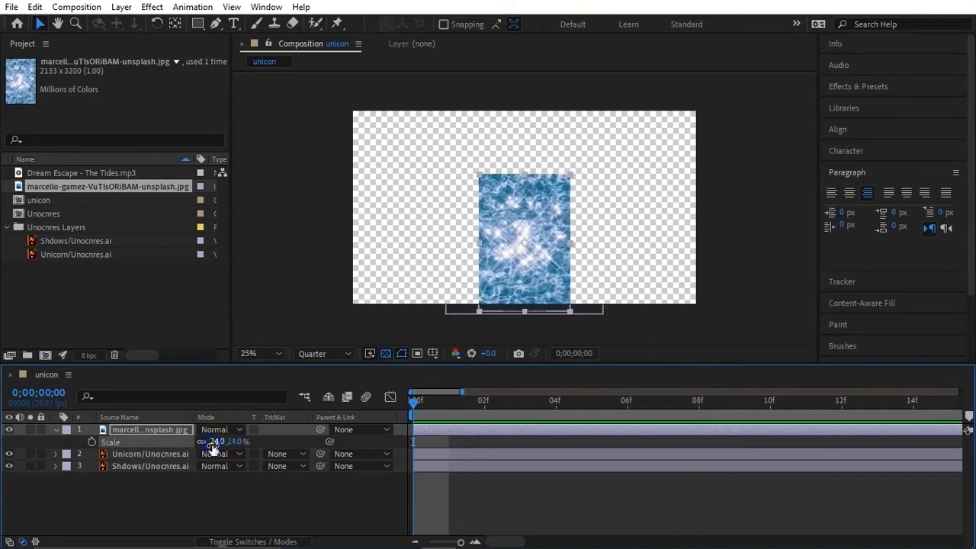
left_click(233, 508)
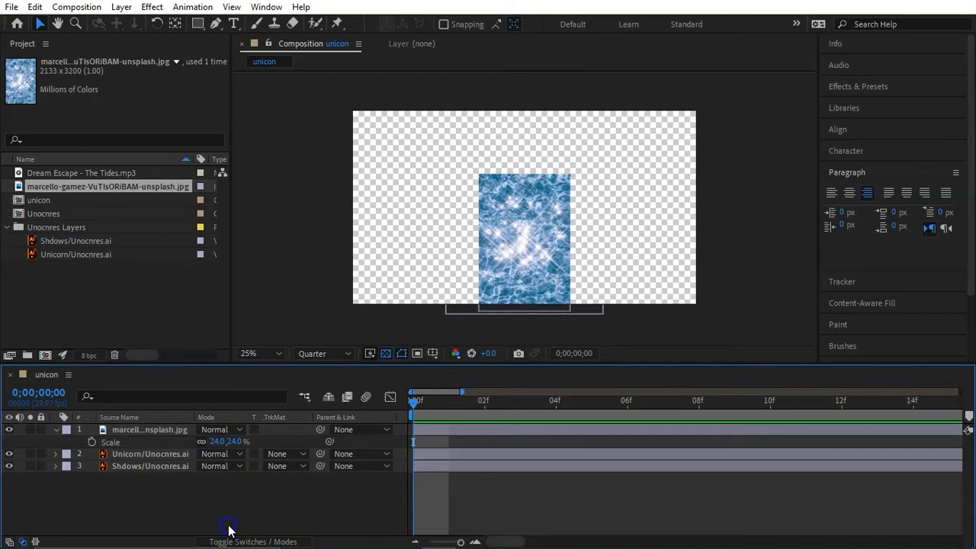
- Duplicate the Unicorn layer and place the copy directly above the water image layer
left_click(138, 456)
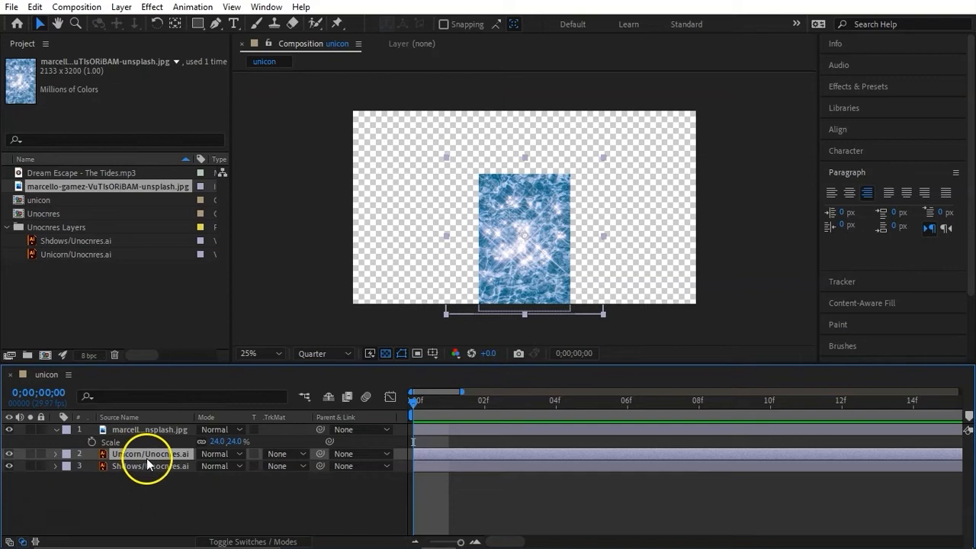
key("ctrl+d")
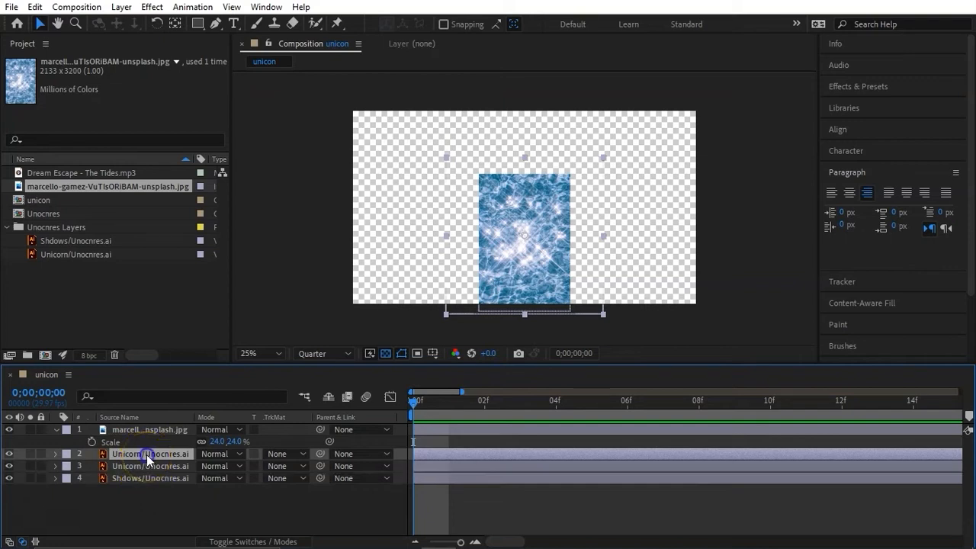
left_click_drag(157, 426, 151, 440)
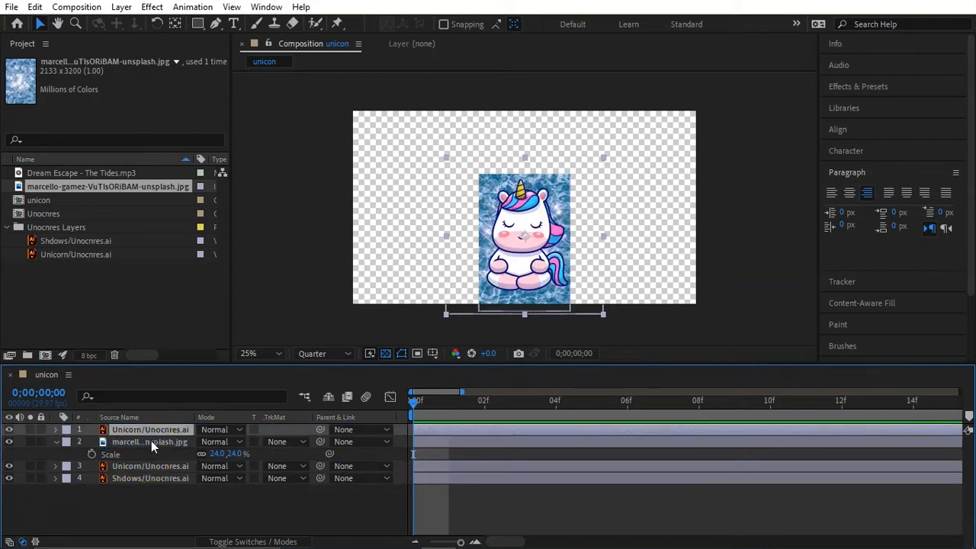
left_click(194, 505)
- Set the water image layer's track matte to Luma Matte using the duplicated Unicorn layer above it
left_click(169, 444)
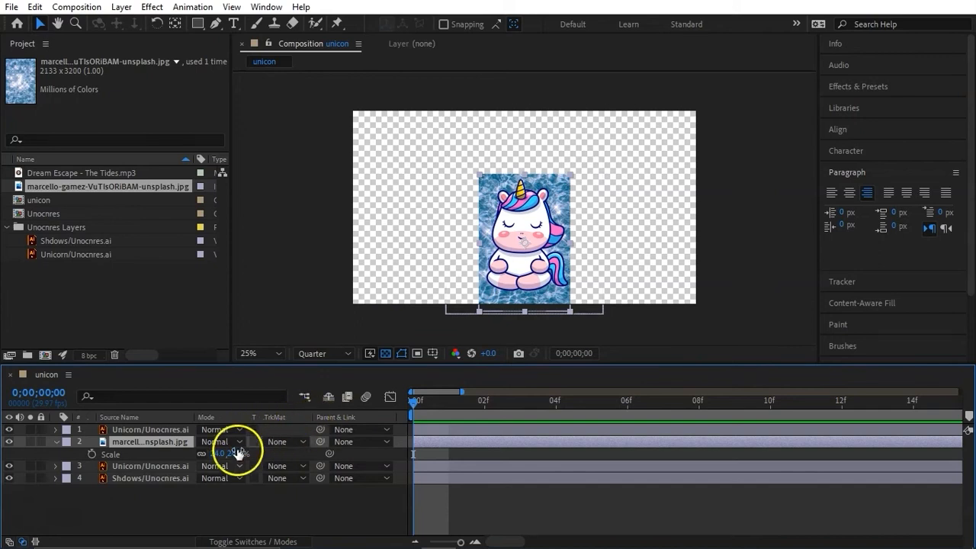
left_click(230, 541)
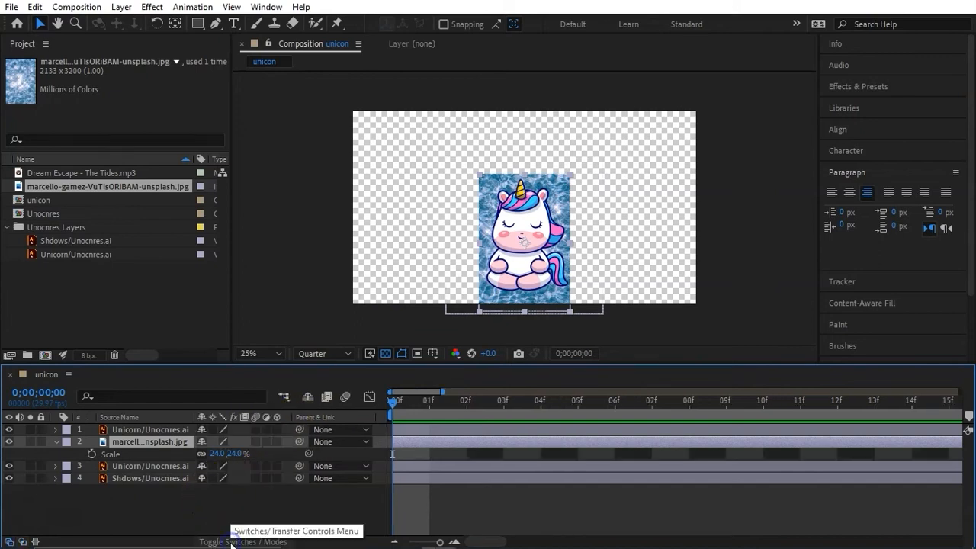
left_click(230, 541)
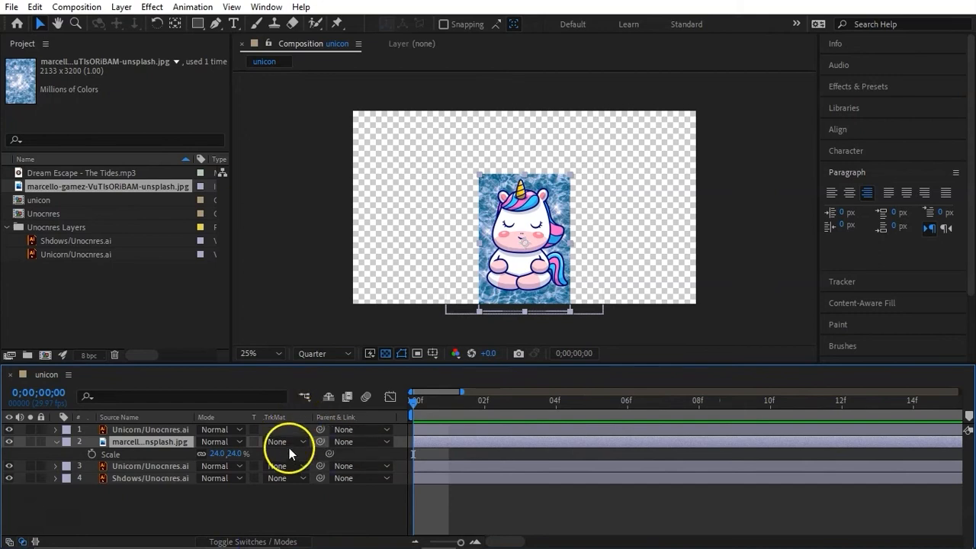
left_click(290, 444)
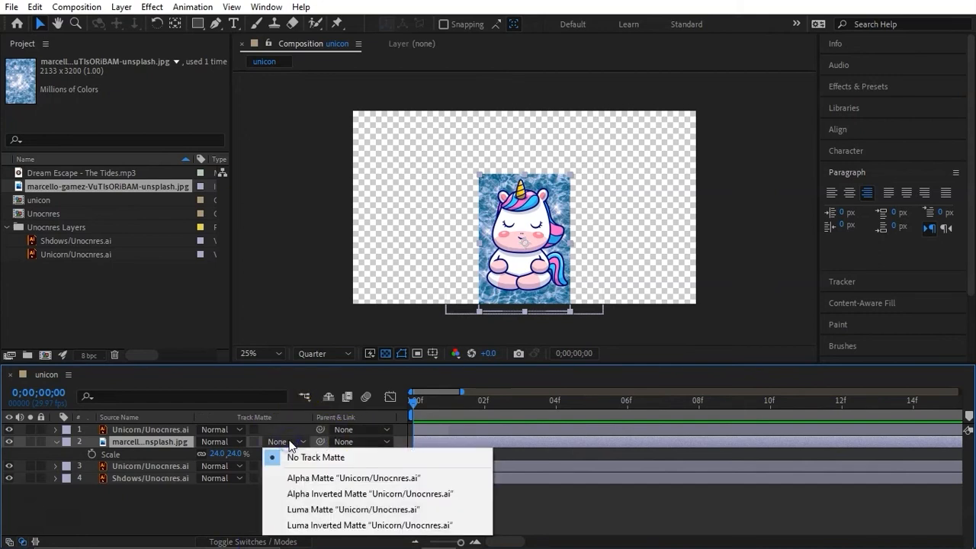
left_click(336, 510)
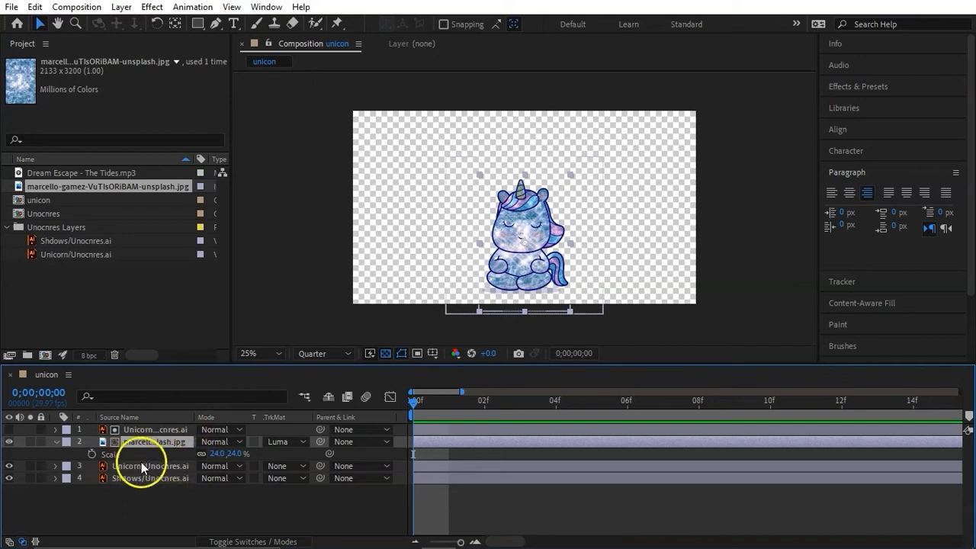
- Try Alpha Matte and the Linear Light blend mode on the water image layer, ending back on Luma Matte and Normal
left_click(283, 442)
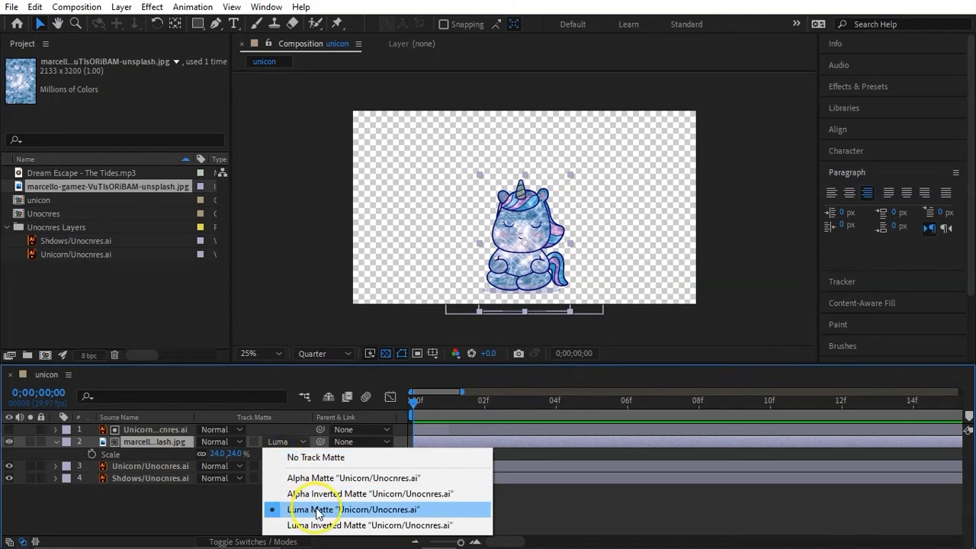
left_click(320, 478)
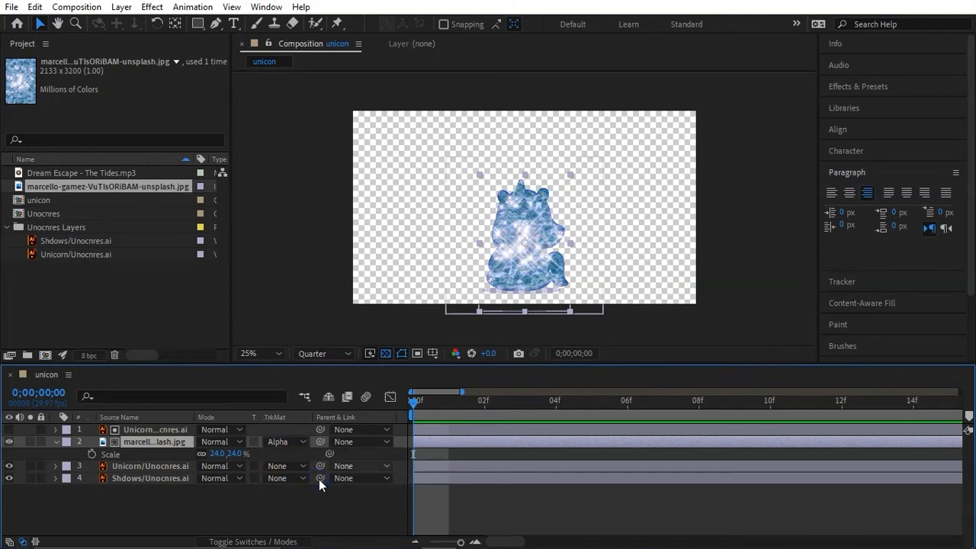
left_click(228, 443)
left_click(274, 374)
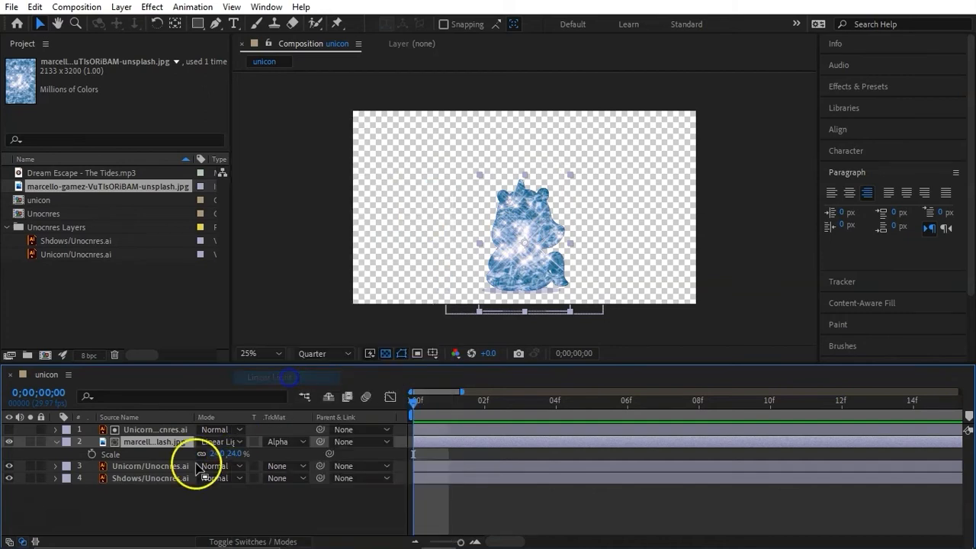
left_click(225, 440)
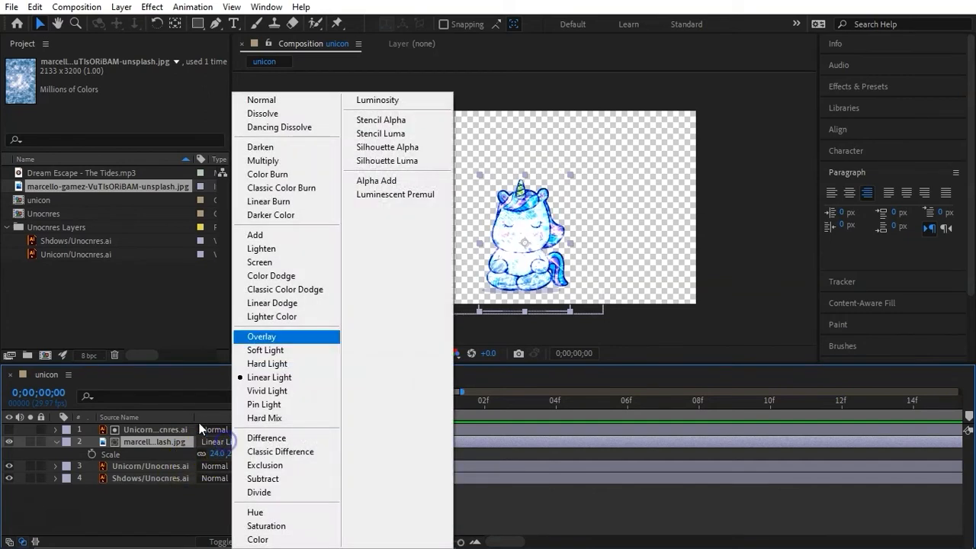
left_click(263, 98)
left_click(282, 440)
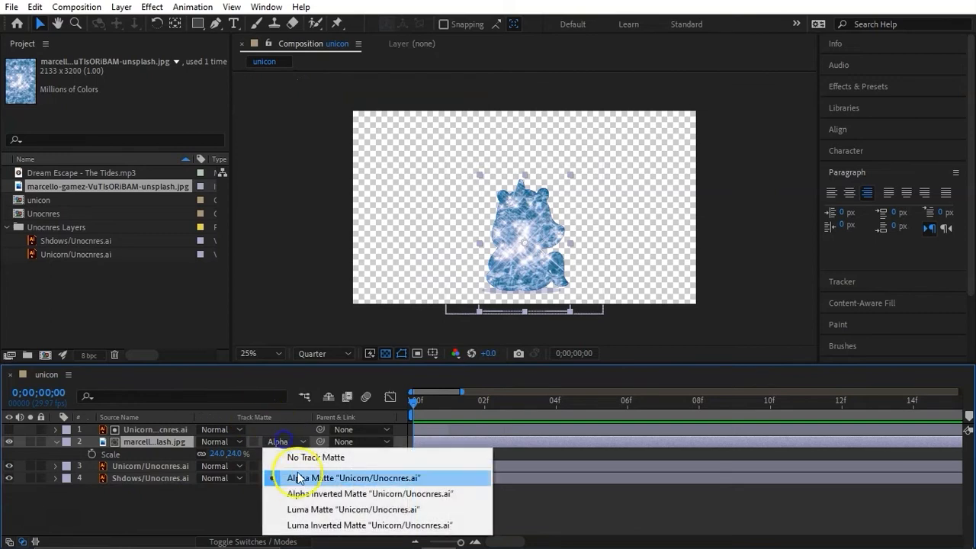
left_click(317, 512)
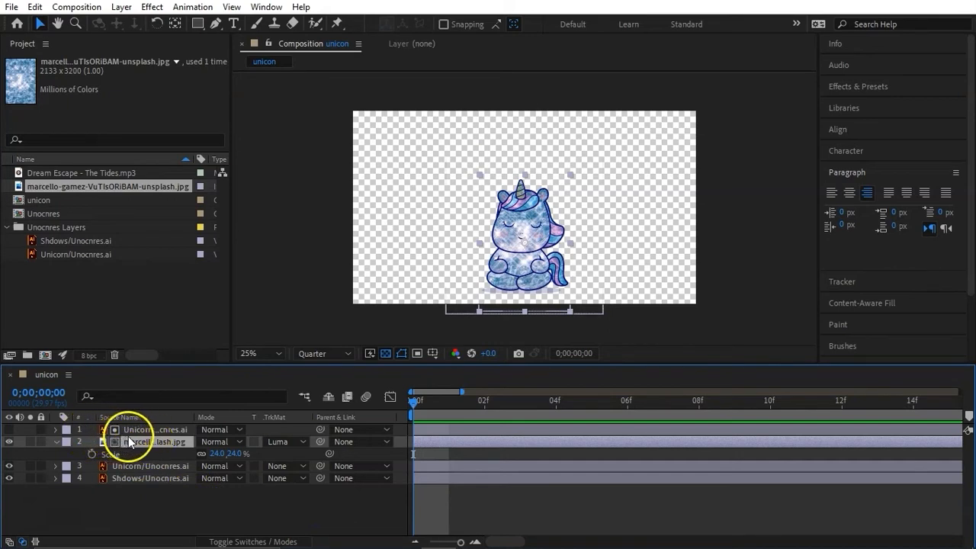
- Keyframe the water image layer's scale from 100% at the first frame to 24% near the composition's end
key("semicolon")
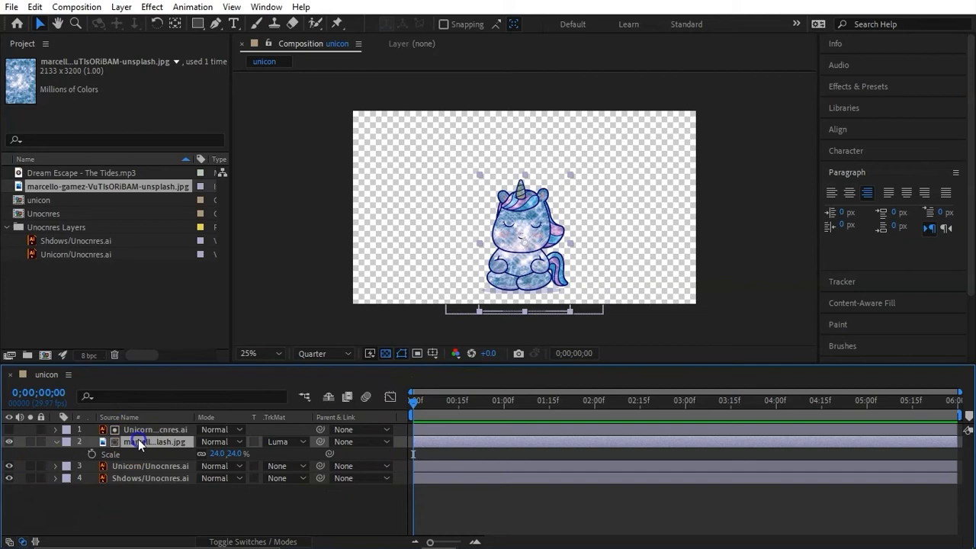
left_click(92, 453)
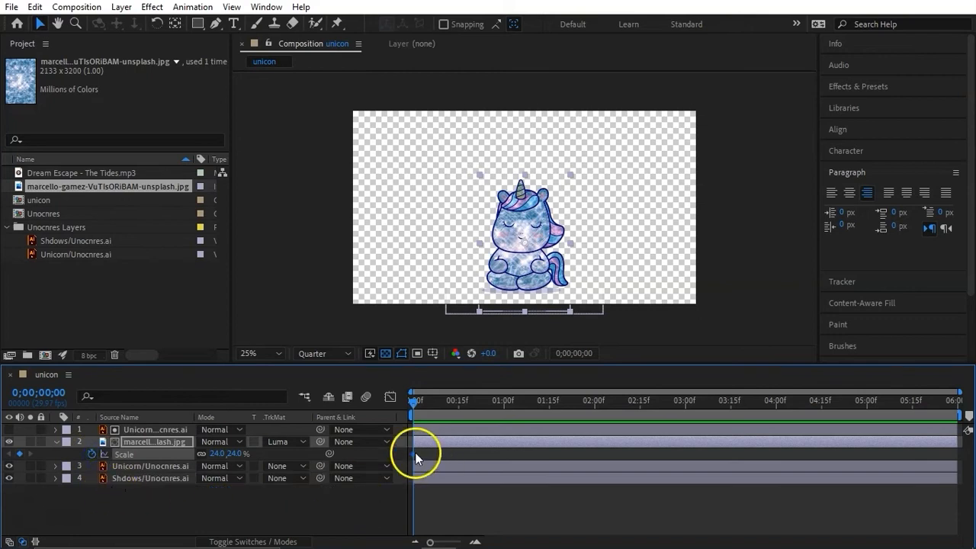
left_click_drag(412, 454, 502, 454)
scroll(456, 452, "up", 1)
scroll(458, 452, "down", 1)
left_click_drag(500, 455, 623, 454)
left_click_drag(945, 458, 952, 458)
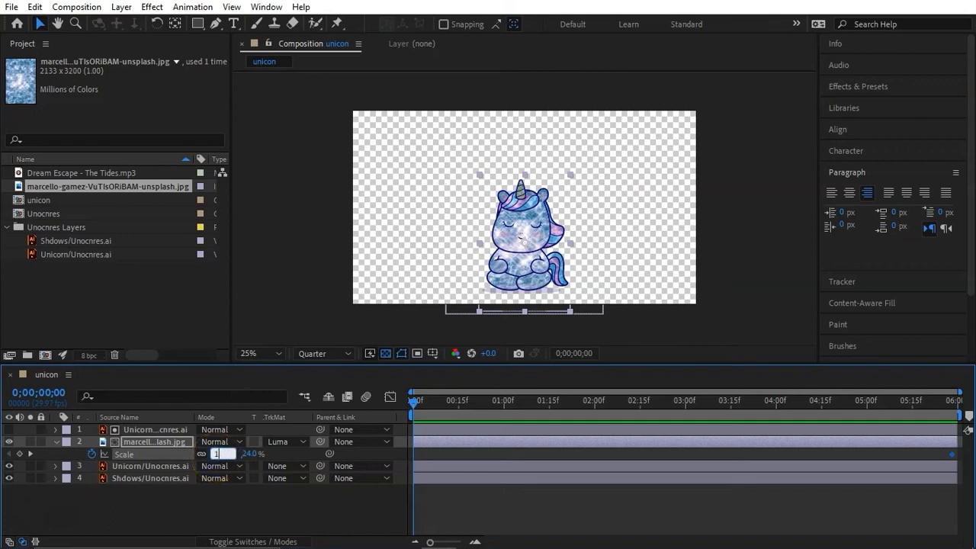
key("Return")
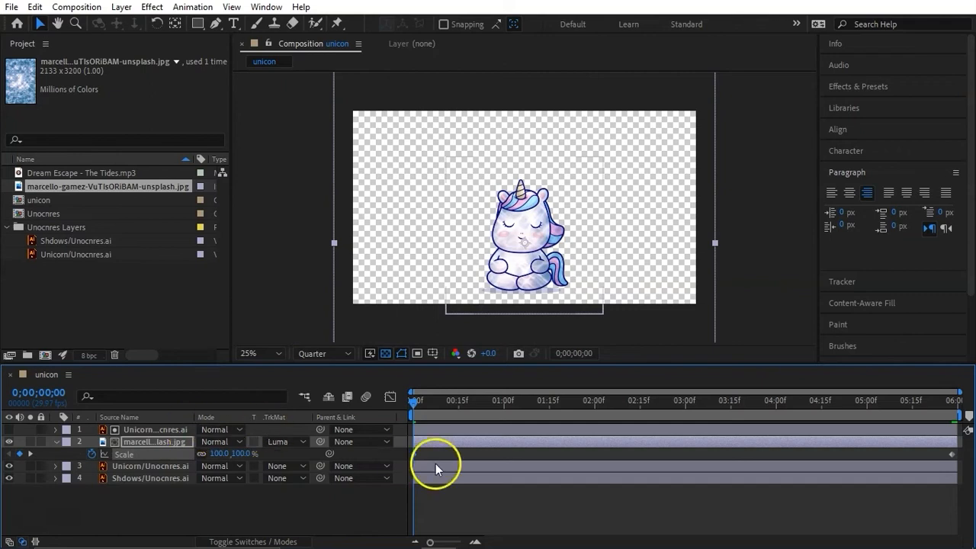
- Apply Easy Ease Out to the first scale keyframe and Easy Ease In to the last one
left_click(414, 457)
right_click(416, 460)
mouse_move(562, 447)
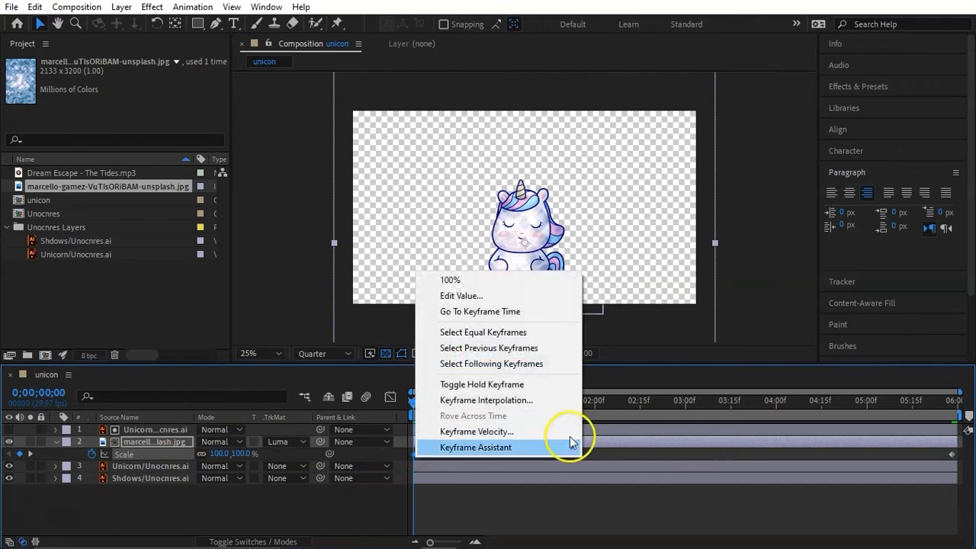
left_click(633, 384)
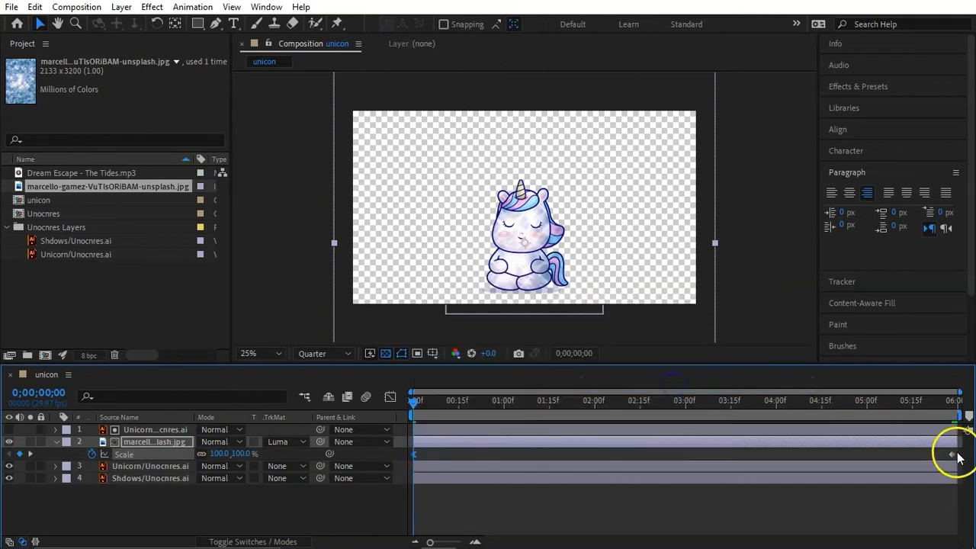
right_click(952, 455)
mouse_move(869, 443)
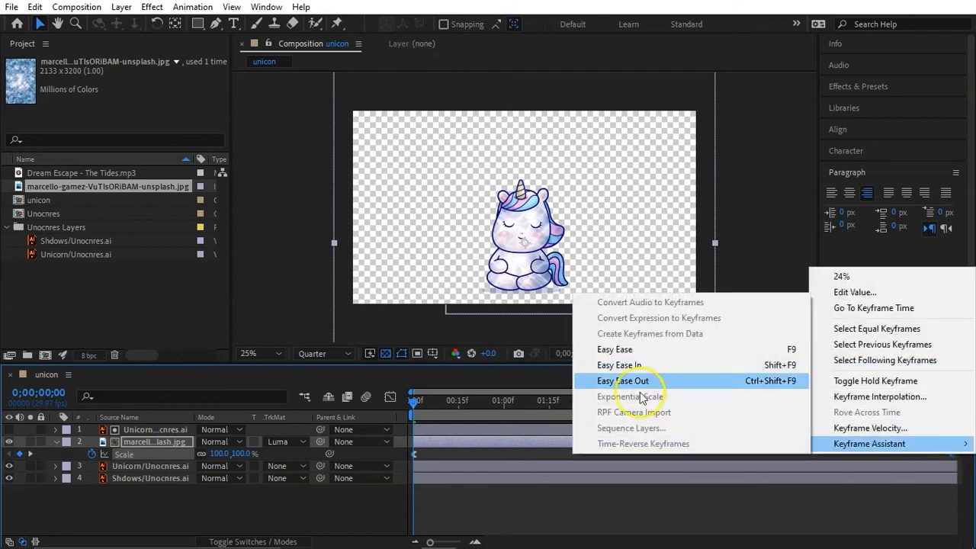
left_click(617, 364)
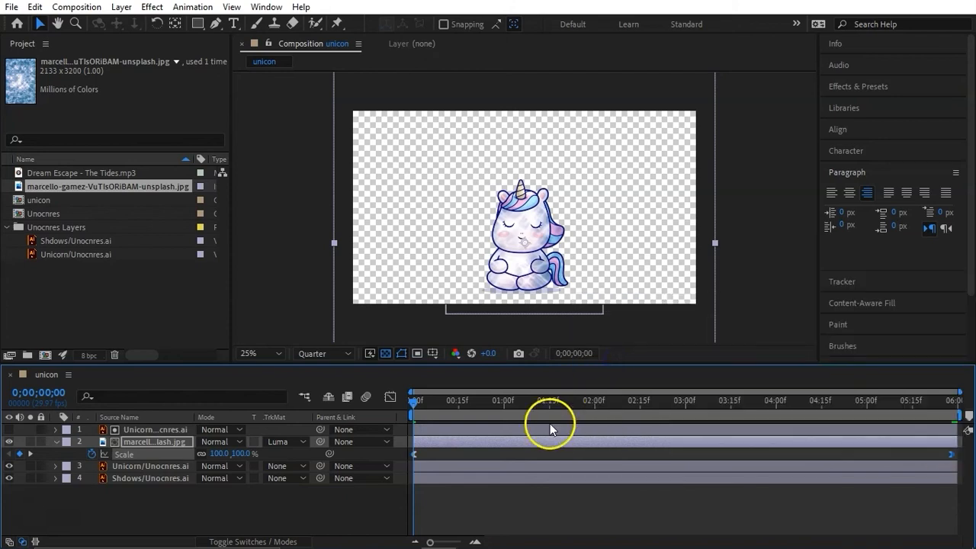
left_click(318, 510)
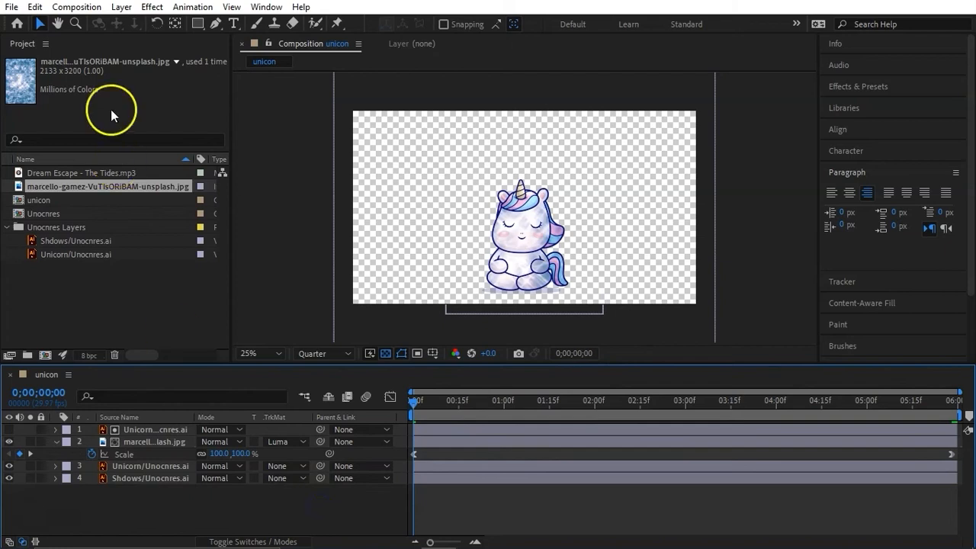
- Create a pale magenta solid of 1920 x 1080 px and move it beneath all other layers as the background
left_click(129, 7)
left_click(130, 7)
left_click(129, 8)
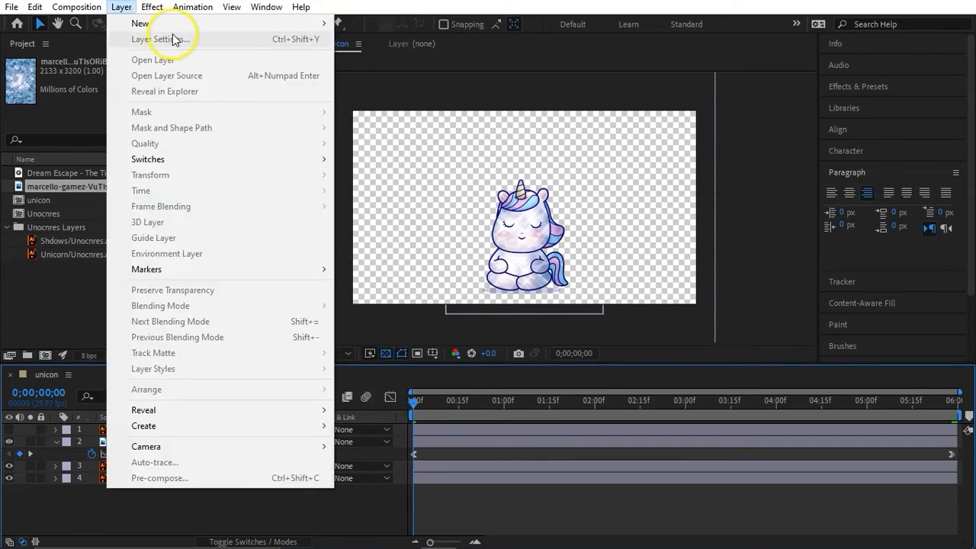
mouse_move(228, 24)
left_click(397, 36)
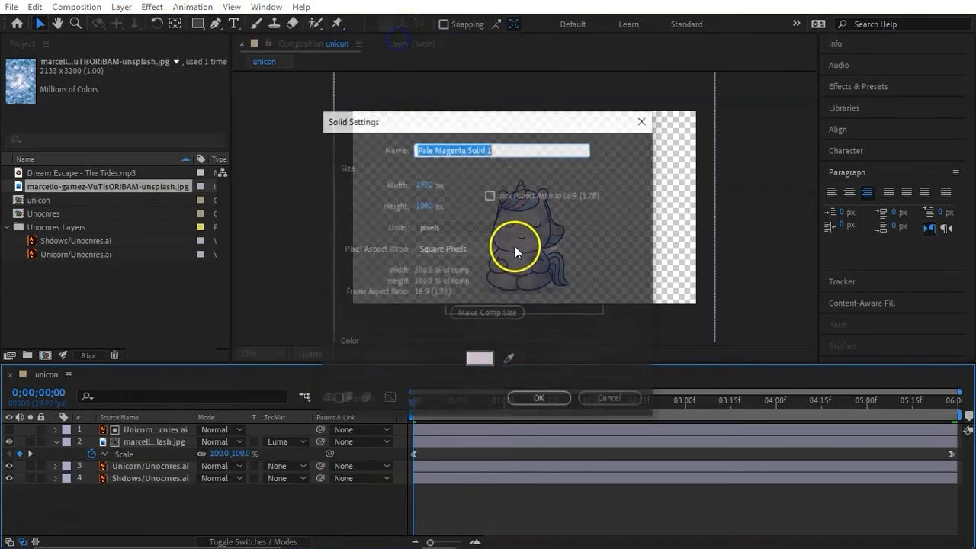
left_click(523, 390)
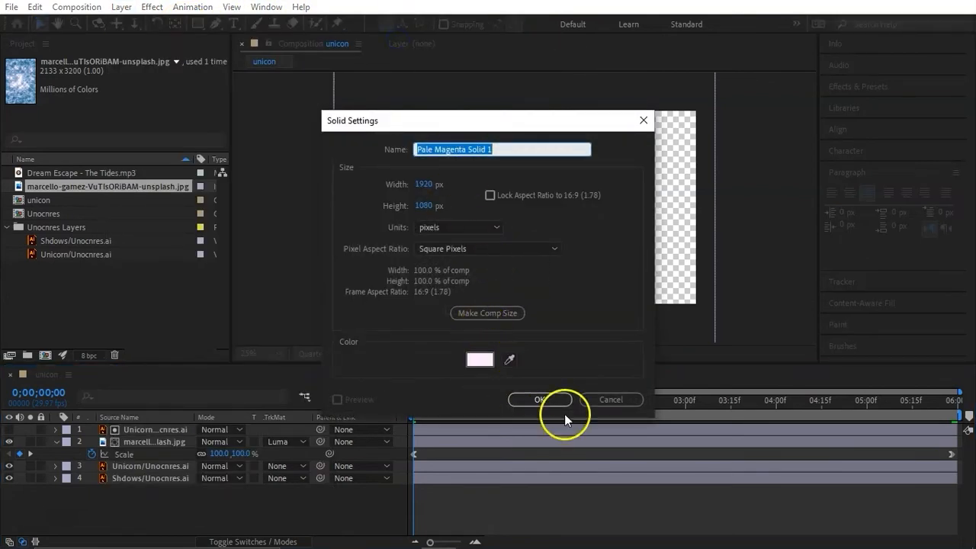
left_click(545, 399)
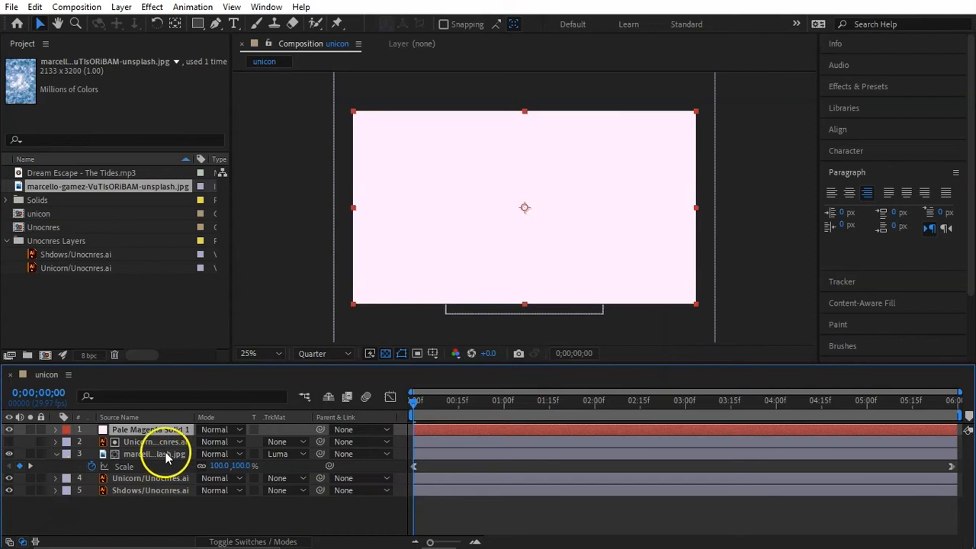
left_click_drag(169, 431, 163, 515)
- Add the Dream Escape - The Tides.mp3 audio to the composition below the solid layer
left_click_drag(87, 172, 143, 502)
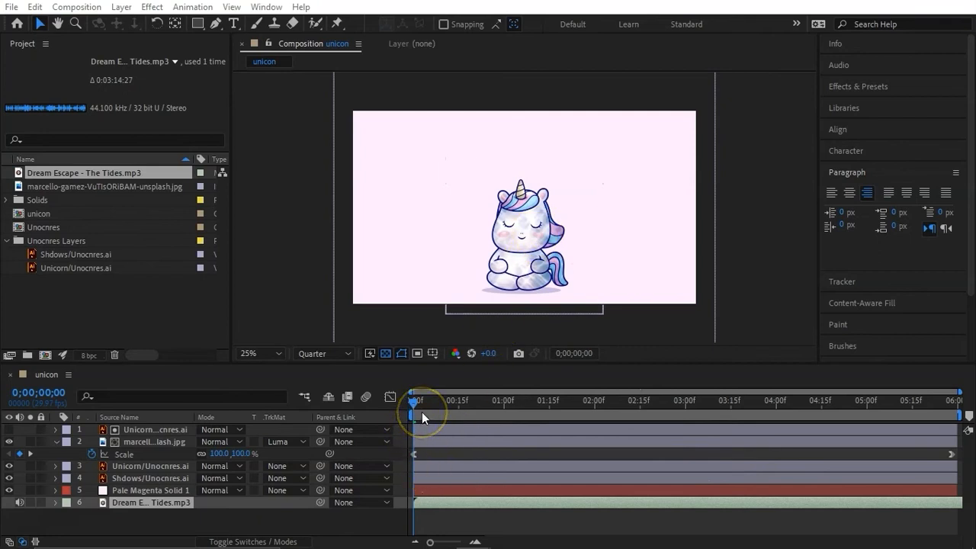
- Preview the animation with its music, and return the playhead to the first frame
left_click(429, 457)
key("space")
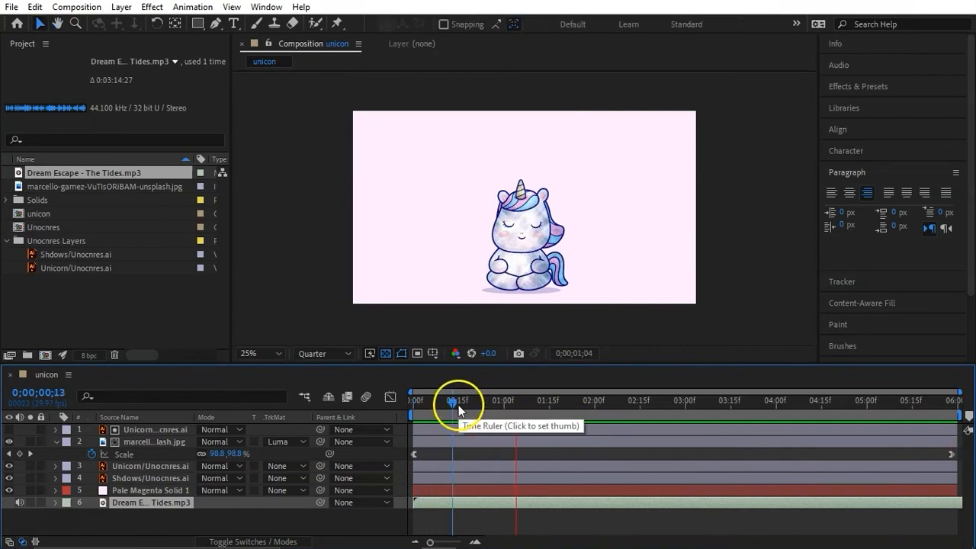
key("space")
left_click(412, 401)
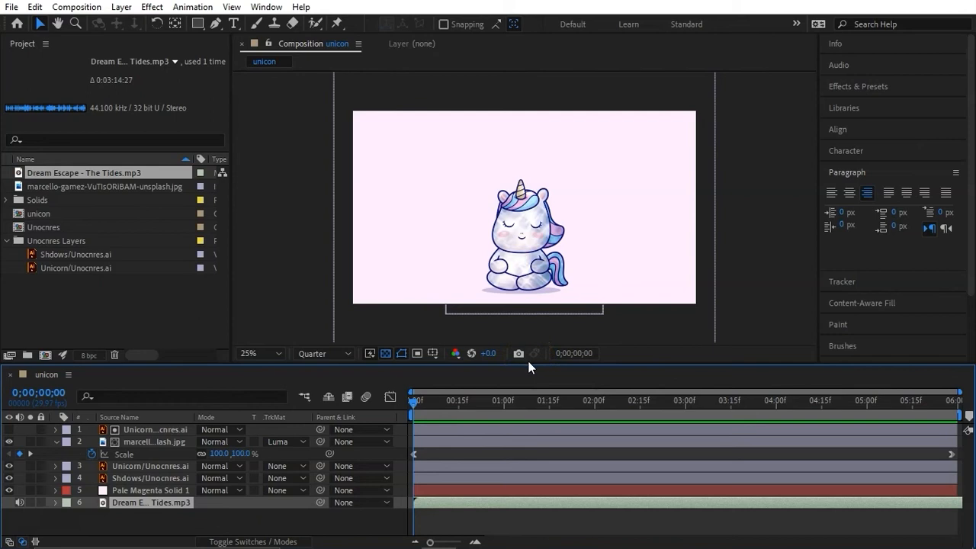
- Collapse the water image layer's scale property in the timeline and clear the layer selection
left_click(91, 467)
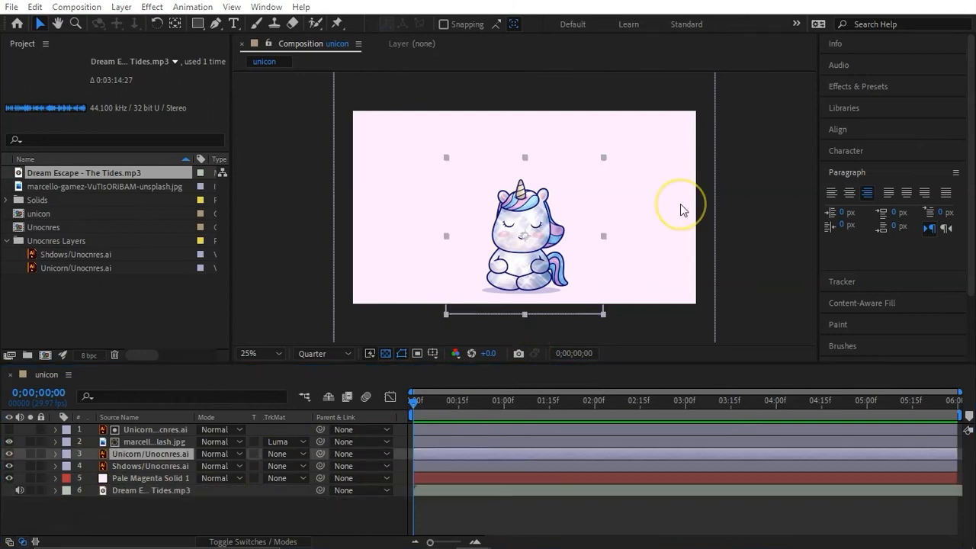
left_click(181, 519)
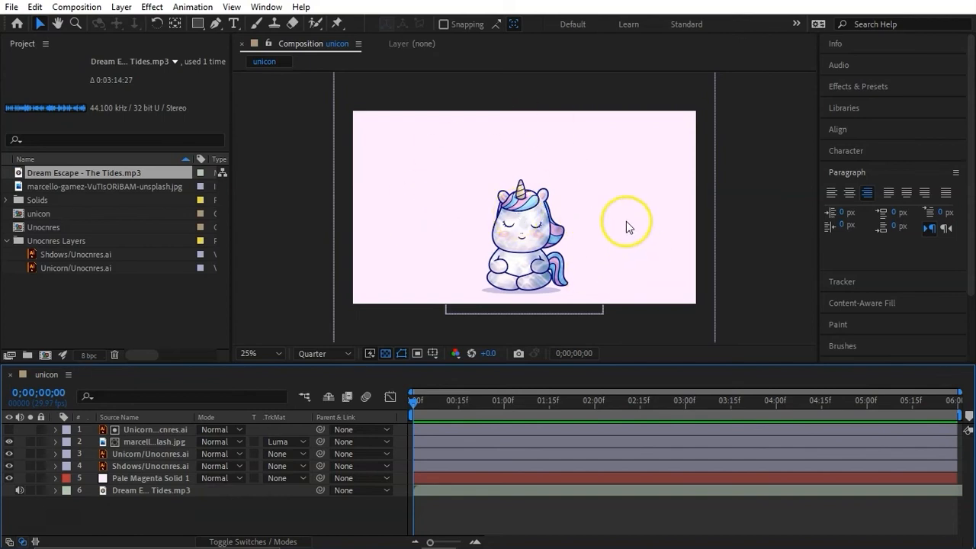
- Try to move the top unicorn matte layer sideways on its own, and undo the move
left_click(149, 432)
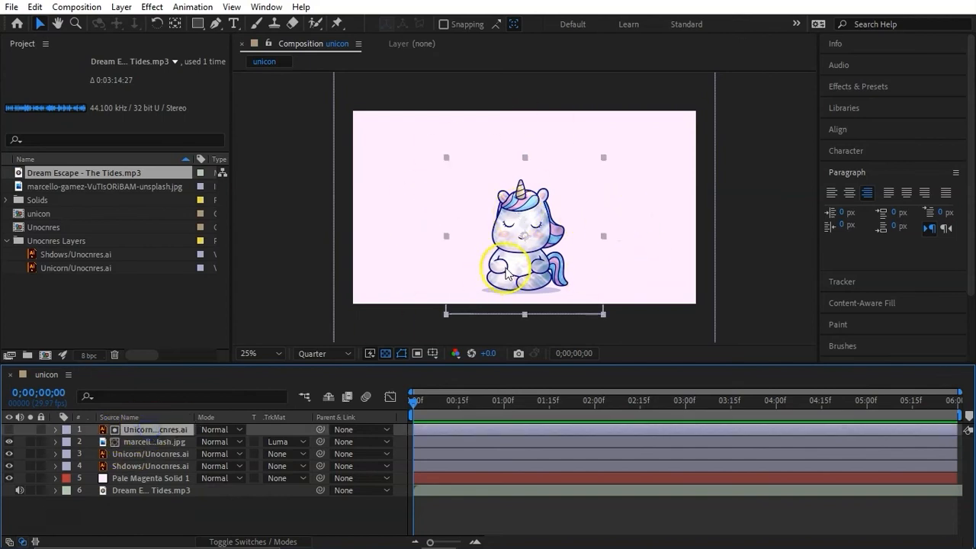
left_click_drag(525, 238, 581, 235)
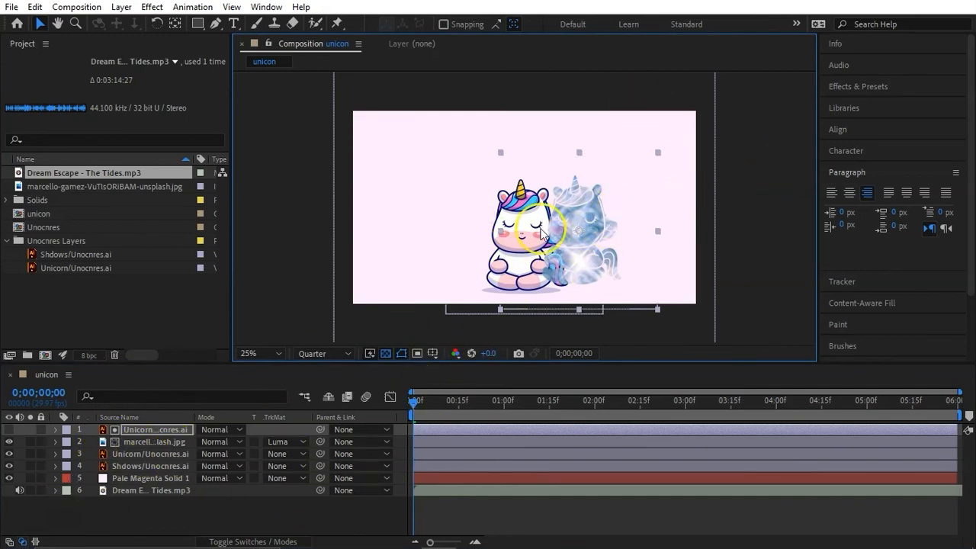
key("ctrl+z")
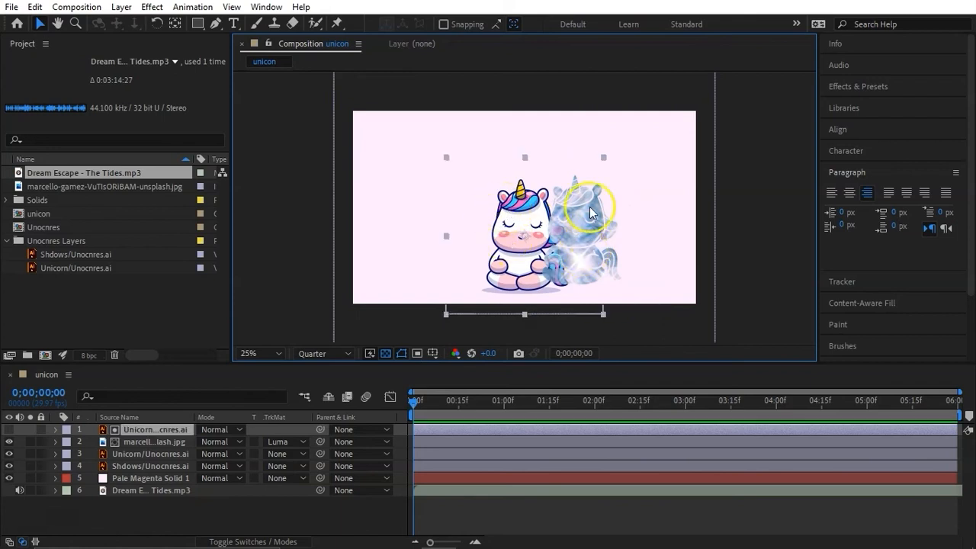
- Parent the visible Unicorn layer to the top unicorn matte layer, and test the link by moving the matte
left_click(142, 455)
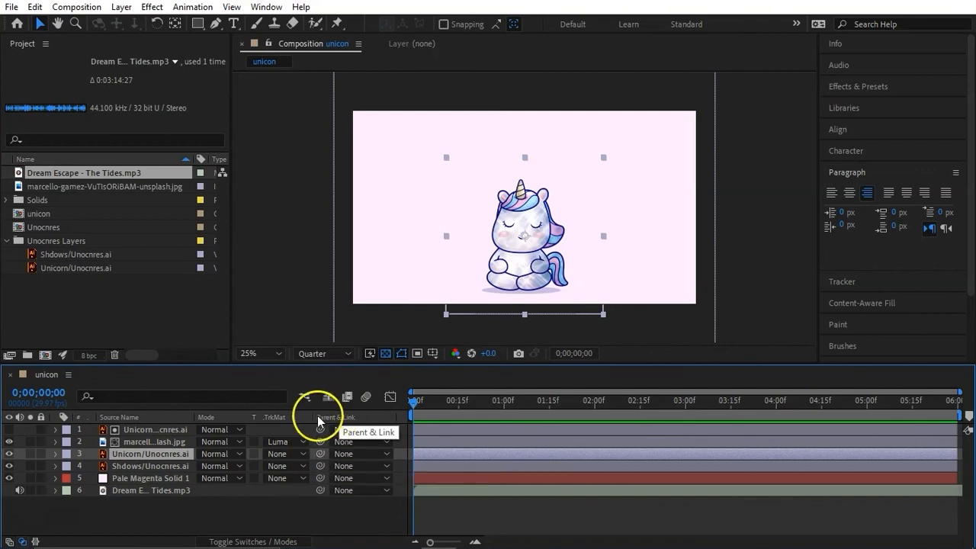
left_click_drag(320, 454, 323, 429)
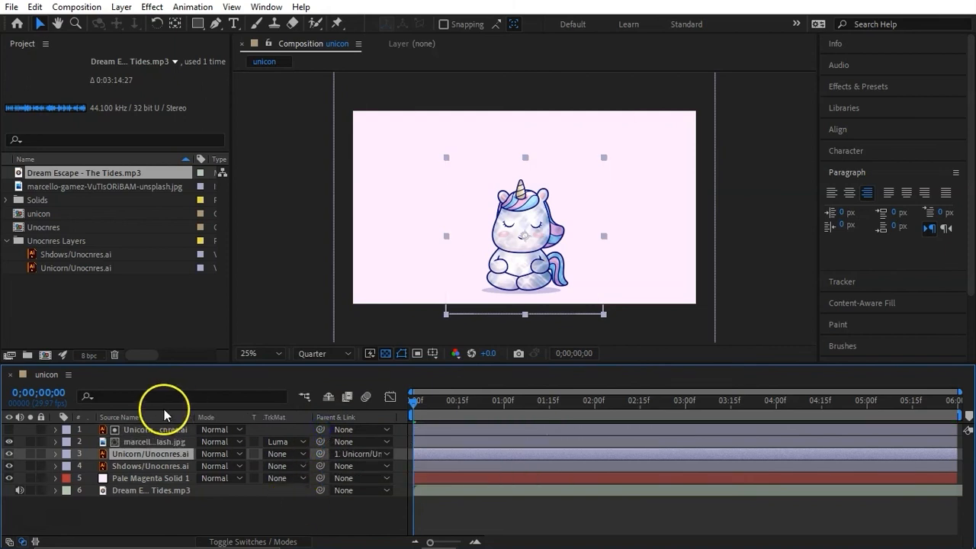
left_click(147, 430)
left_click_drag(531, 236, 512, 240)
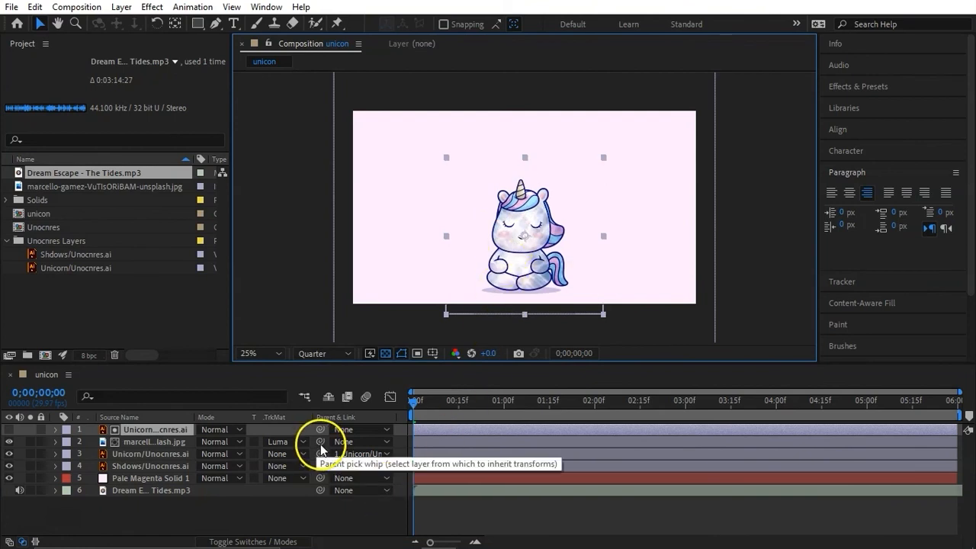
- Parent the water image layer to the top unicorn matte layer, and test the link by moving the matte slightly
left_click_drag(320, 444, 321, 429)
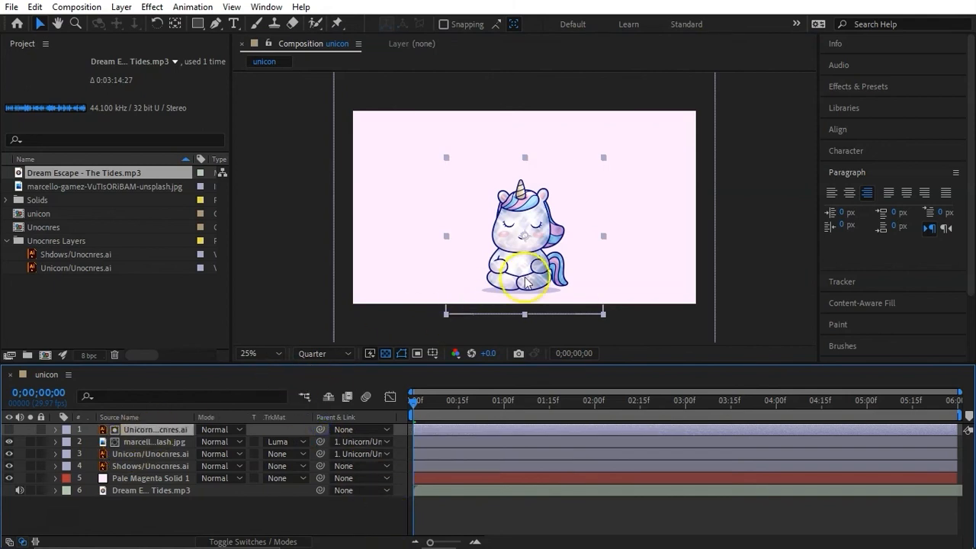
mouse_move(528, 222)
left_mouse_down()
mouse_move(540, 229)
mouse_move(588, 204)
mouse_move(567, 168)
mouse_move(513, 163)
mouse_move(497, 186)
mouse_move(499, 221)
mouse_move(534, 237)
mouse_move(526, 240)
left_mouse_up()
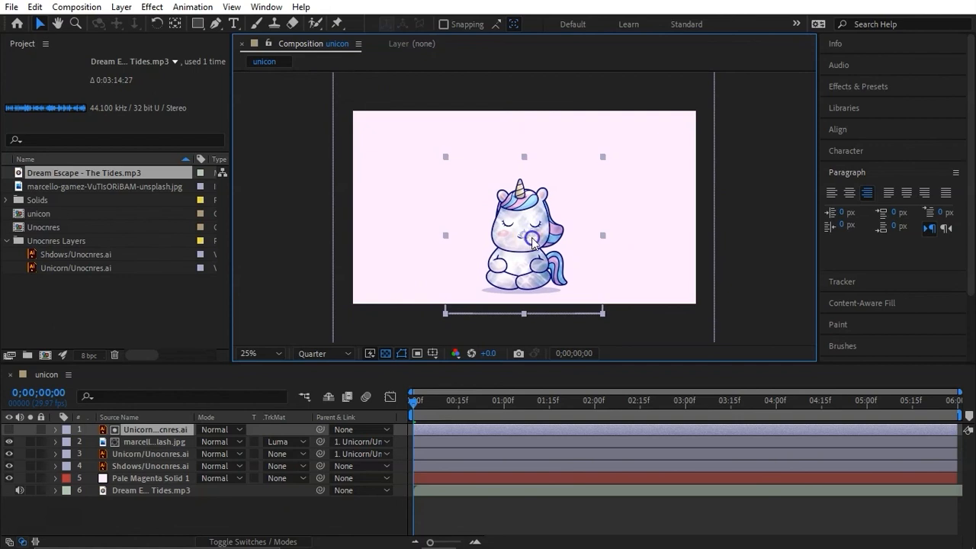
left_click(392, 484)
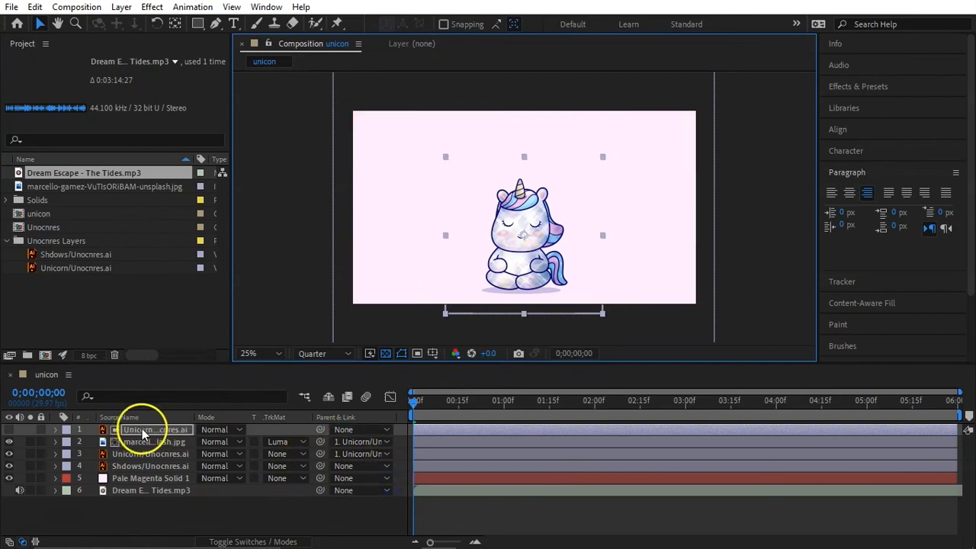